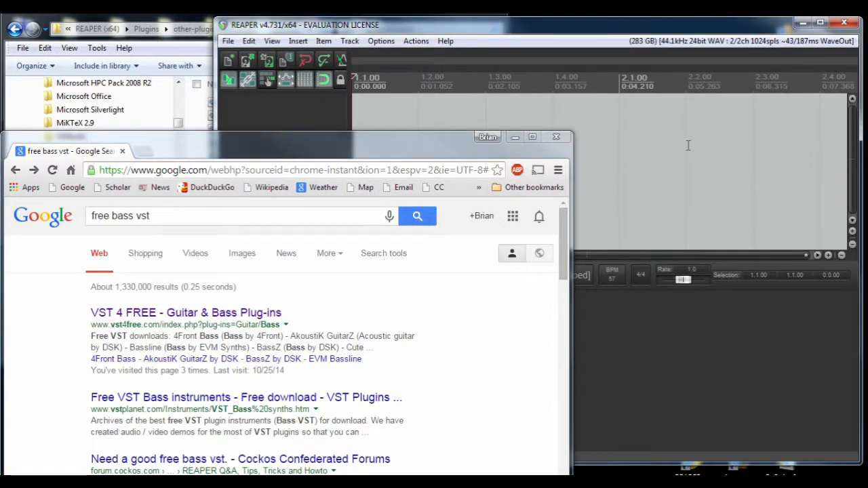
Open the VST 4 FREE guitar and bass plug-ins search result and go to the 4Front Bass page
{"action": "left_click", "coordinate": [548, 270]}
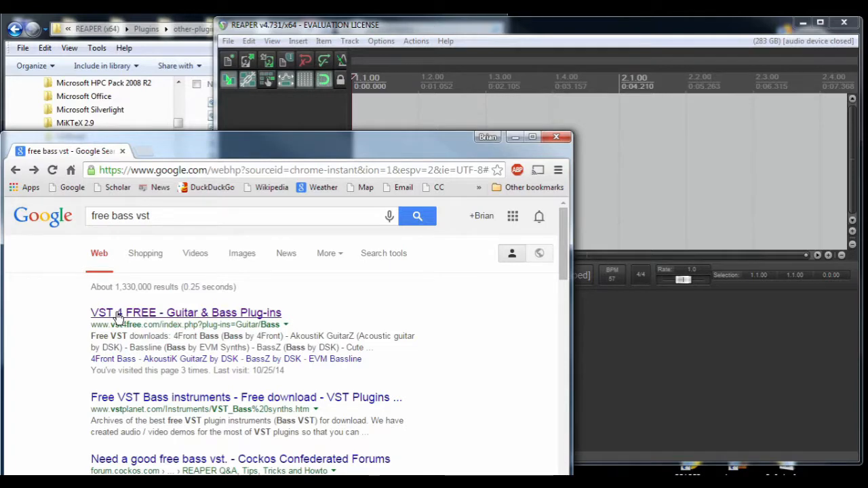
{"action": "left_click", "coordinate": [156, 316]}
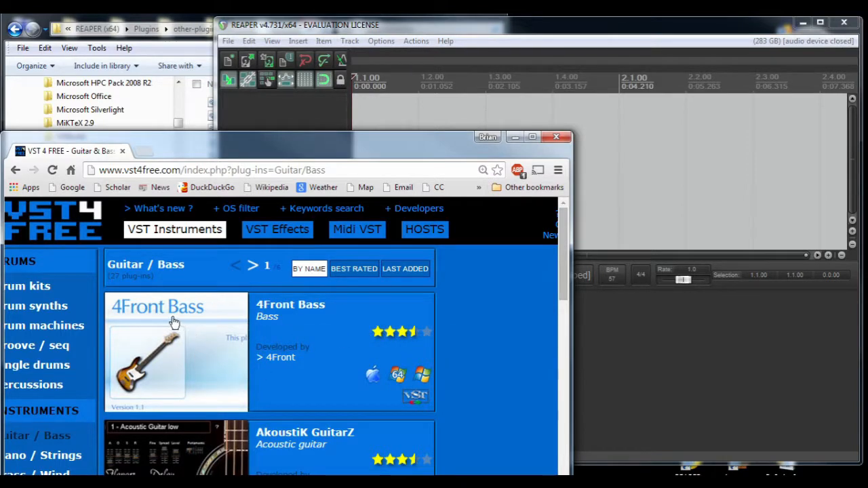
{"action": "mouse_move", "coordinate": [199, 326]}
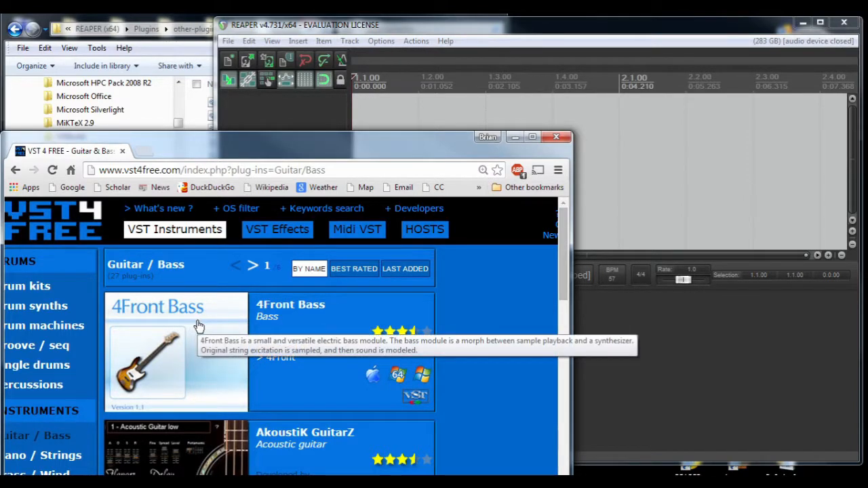
{"action": "left_click", "coordinate": [229, 315]}
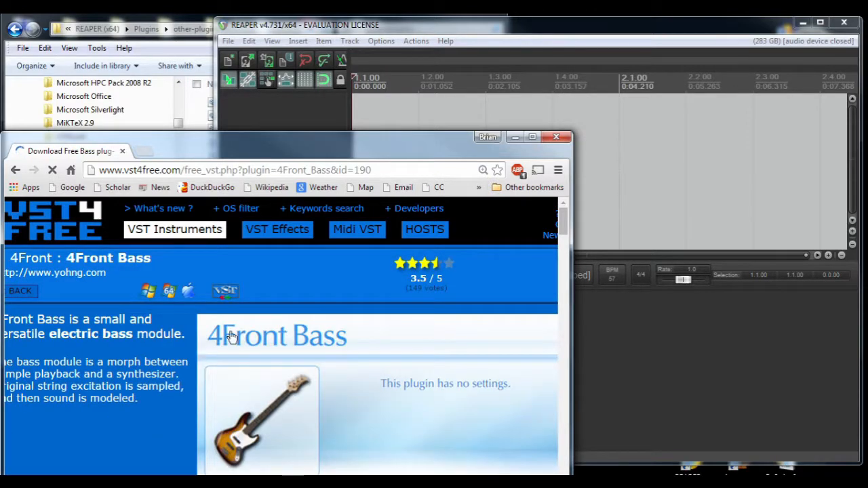
Download the Win 64 VST version of 4Front Bass into the Downloads folder
{"action": "scroll", "coordinate": [127, 343], "scroll_direction": "down", "scroll_amount": 1}
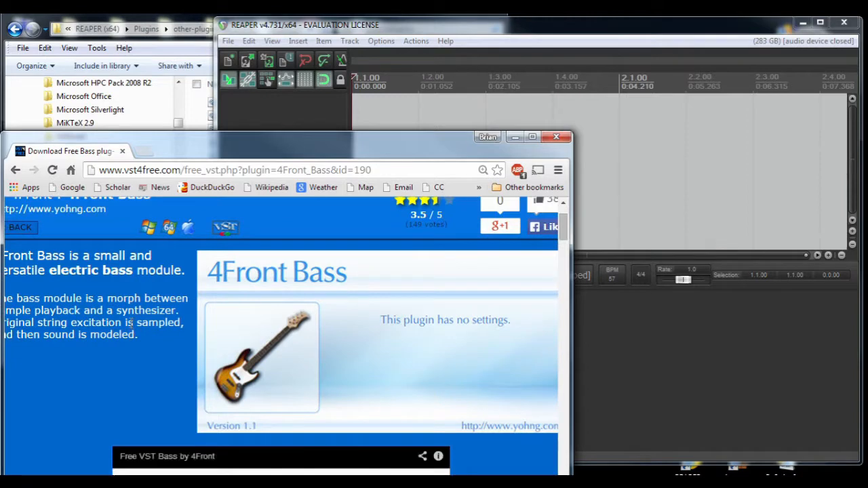
{"action": "scroll", "coordinate": [131, 323], "scroll_direction": "down", "scroll_amount": 3}
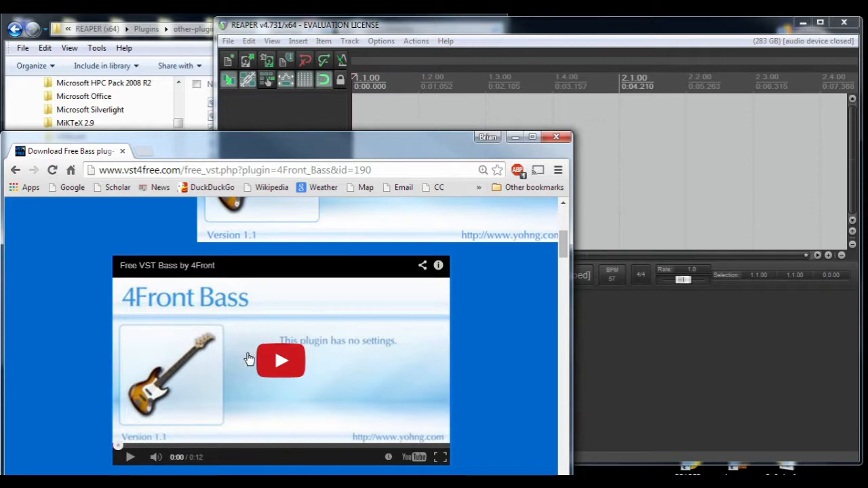
{"action": "scroll", "coordinate": [249, 358], "scroll_direction": "down", "scroll_amount": 1}
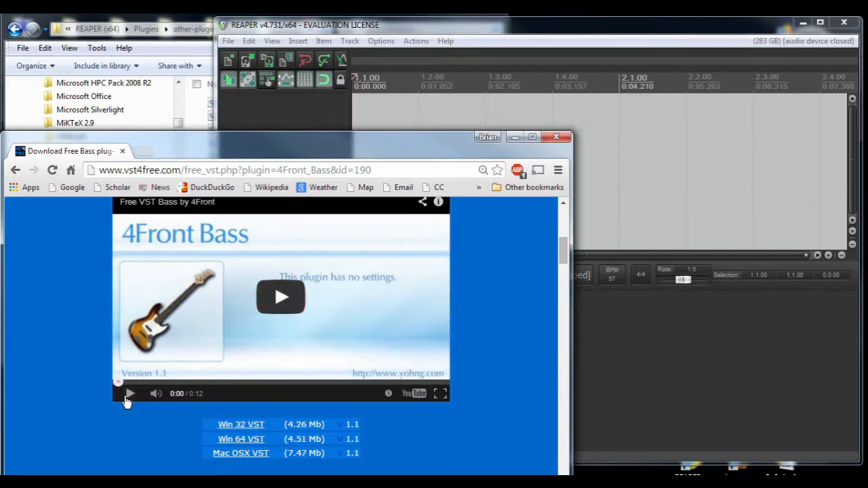
{"action": "left_click", "coordinate": [225, 441]}
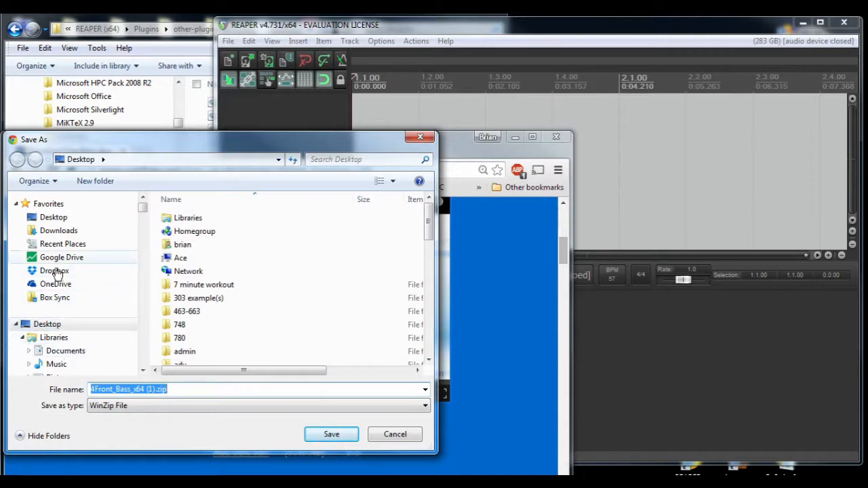
{"action": "left_click", "coordinate": [58, 230]}
{"action": "left_click", "coordinate": [327, 436]}
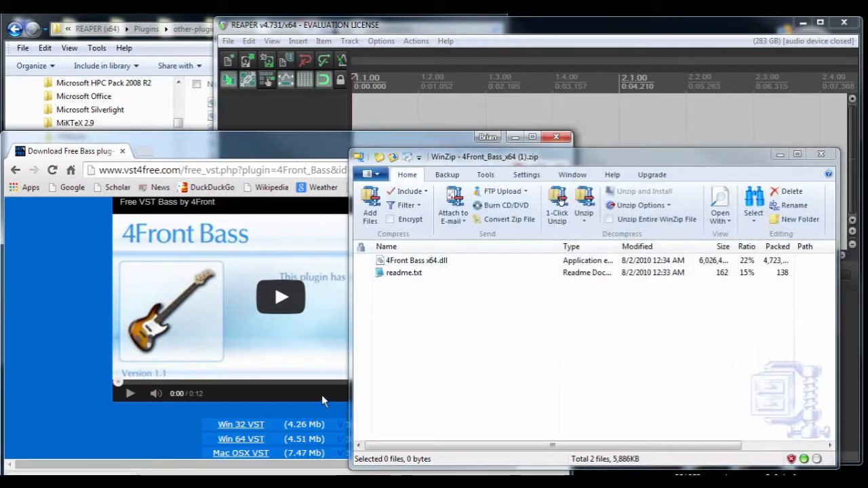
Try to extract 4Front Bass x64.dll from the downloaded archive into REAPER's Plugins\other-plugins folder, and close the archive
{"action": "left_click", "coordinate": [447, 299]}
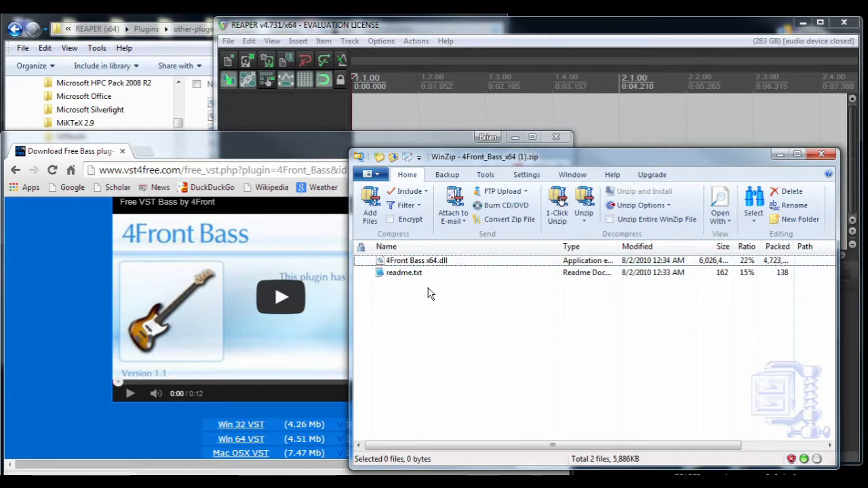
{"action": "left_click", "coordinate": [182, 24]}
{"action": "left_click", "coordinate": [182, 24]}
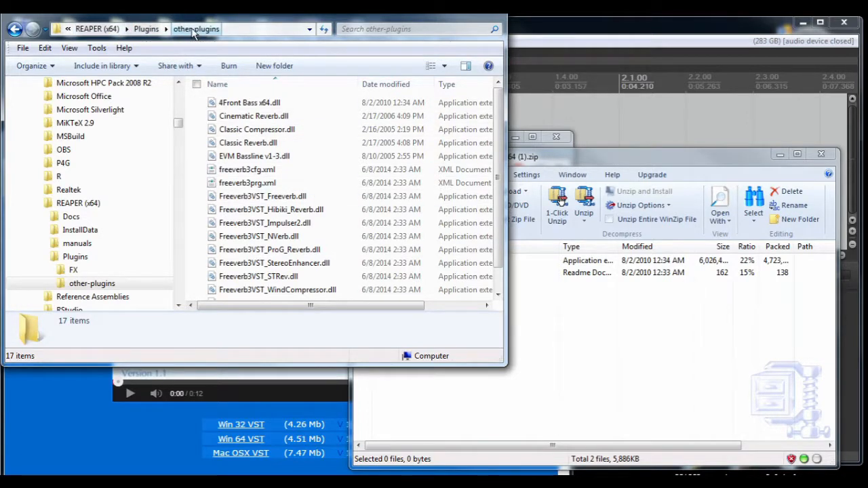
{"action": "left_click", "coordinate": [539, 264]}
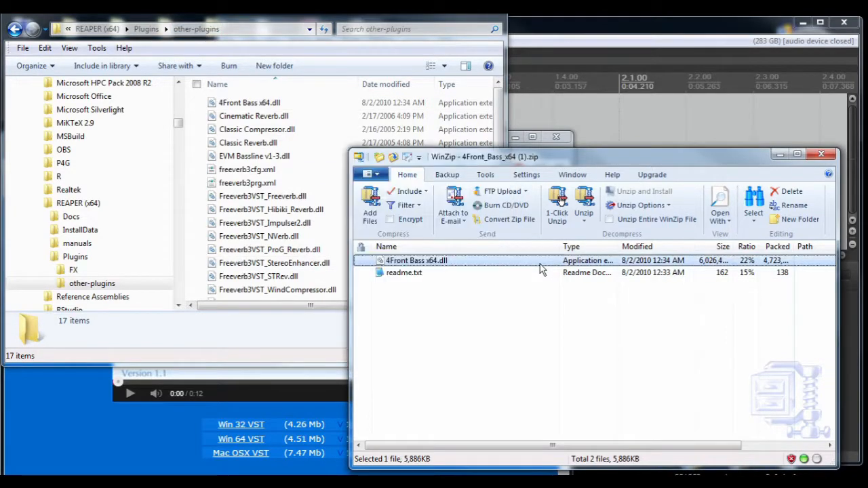
{"action": "left_click_drag", "start_coordinate": [429, 266], "coordinate": [324, 176]}
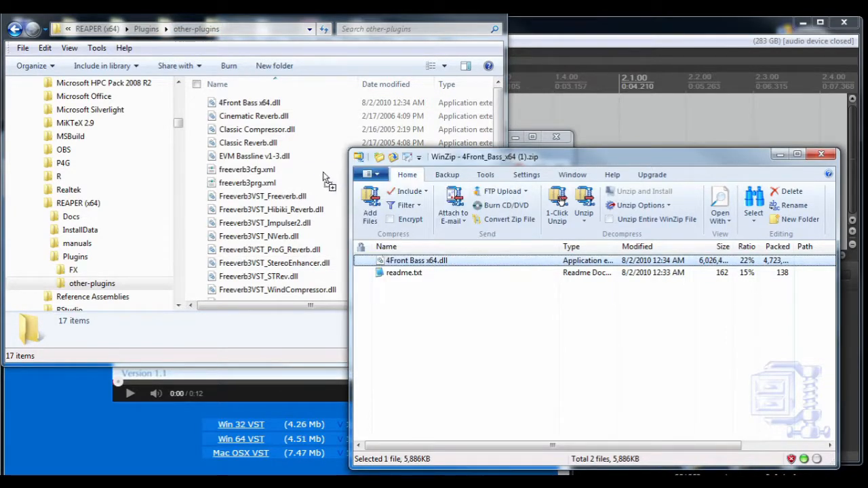
{"action": "left_click_drag", "start_coordinate": [294, 143], "coordinate": [294, 143]}
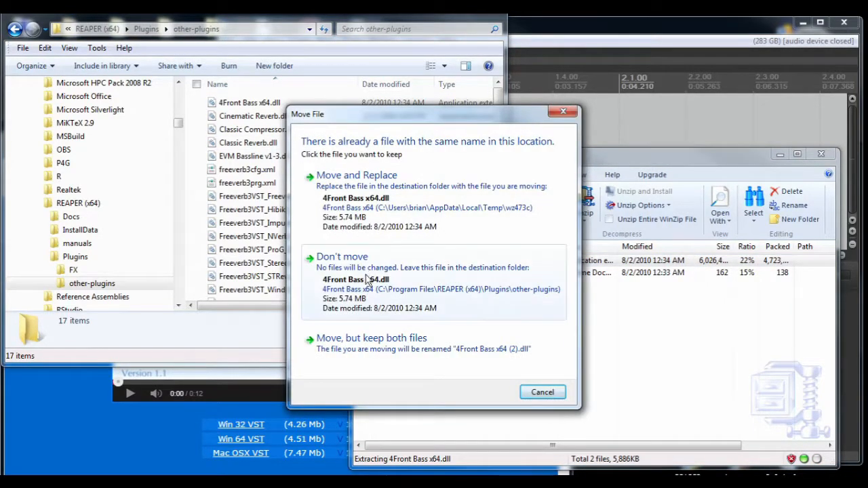
{"action": "left_click", "coordinate": [263, 172]}
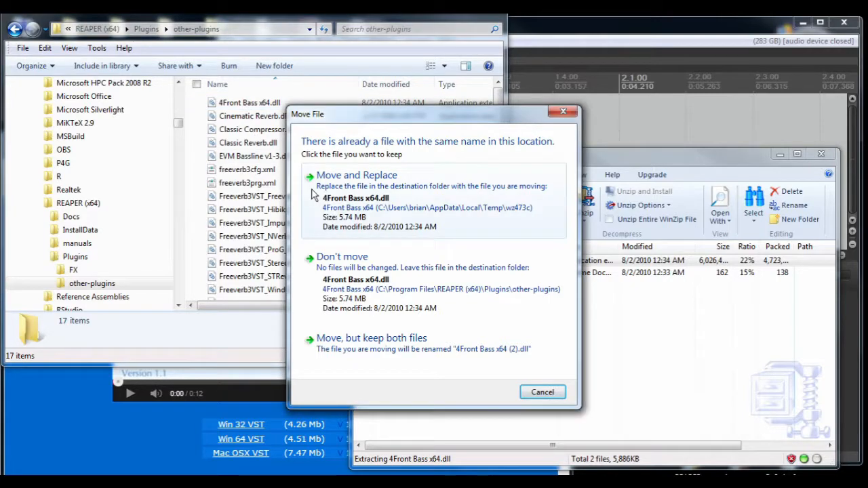
{"action": "left_click", "coordinate": [437, 325]}
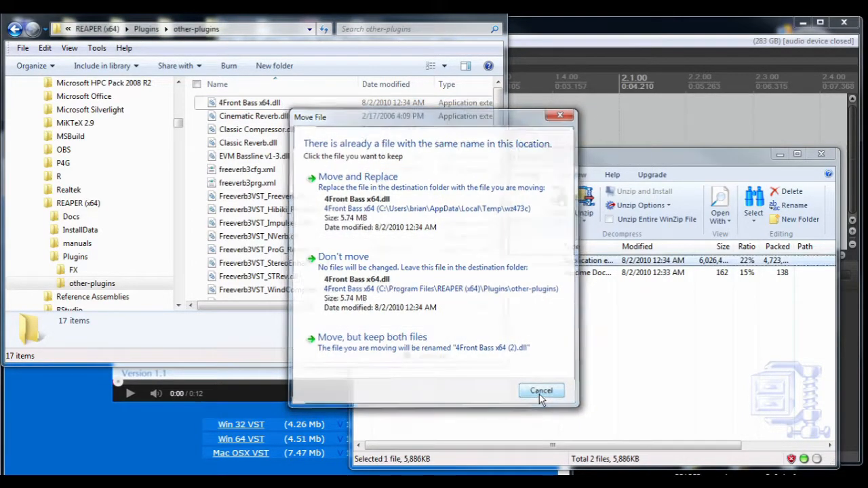
{"action": "left_click", "coordinate": [542, 394]}
{"action": "left_click", "coordinate": [821, 154]}
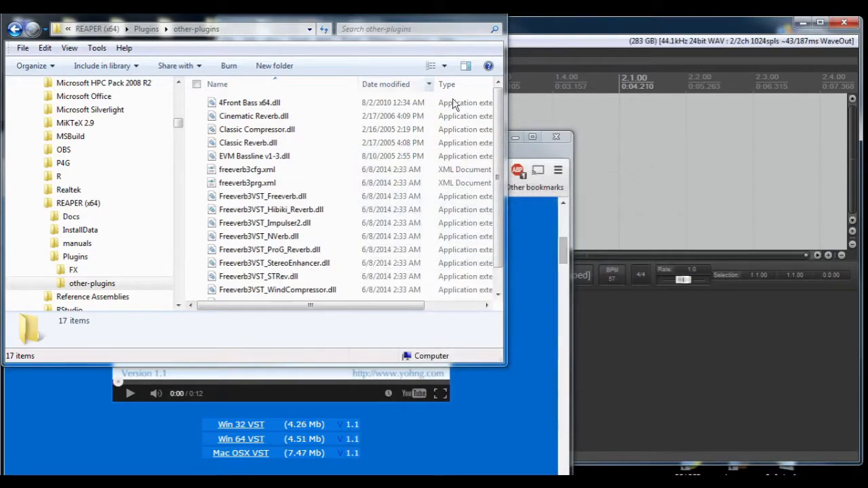
Switch to REAPER and maximize its window
{"action": "left_click_drag", "start_coordinate": [360, 19], "coordinate": [357, 39]}
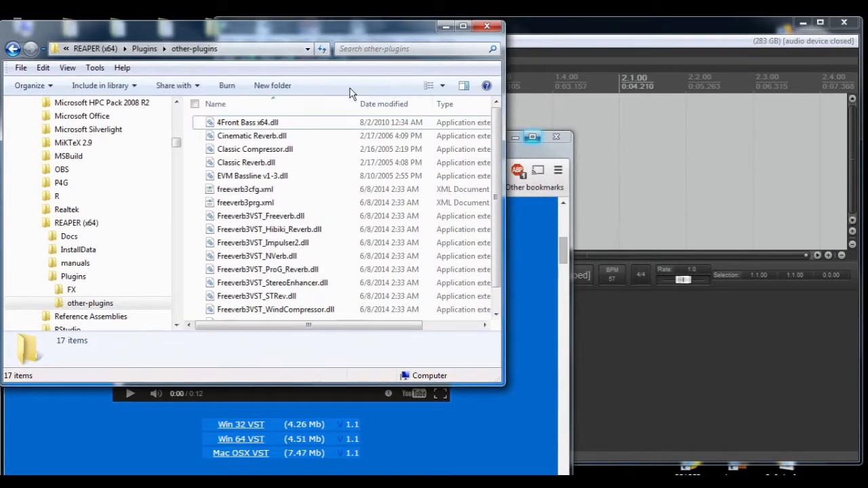
{"action": "left_click", "coordinate": [639, 45]}
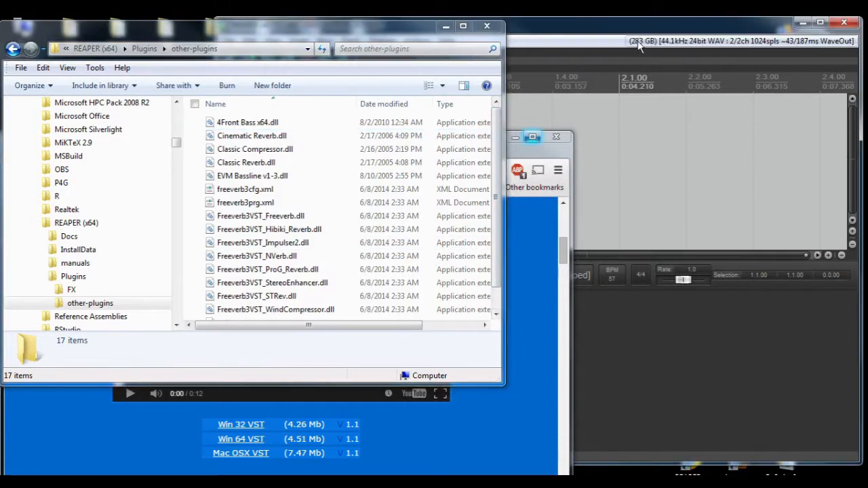
{"action": "left_click", "coordinate": [637, 32]}
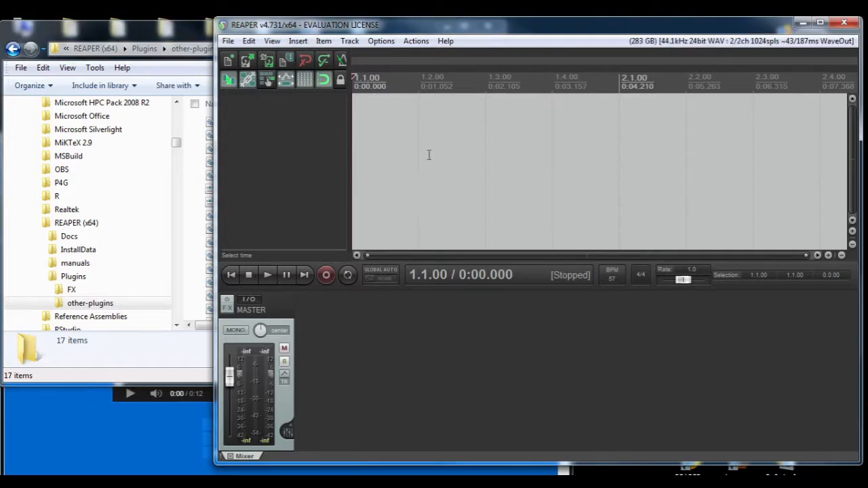
{"action": "double_click", "coordinate": [375, 26]}
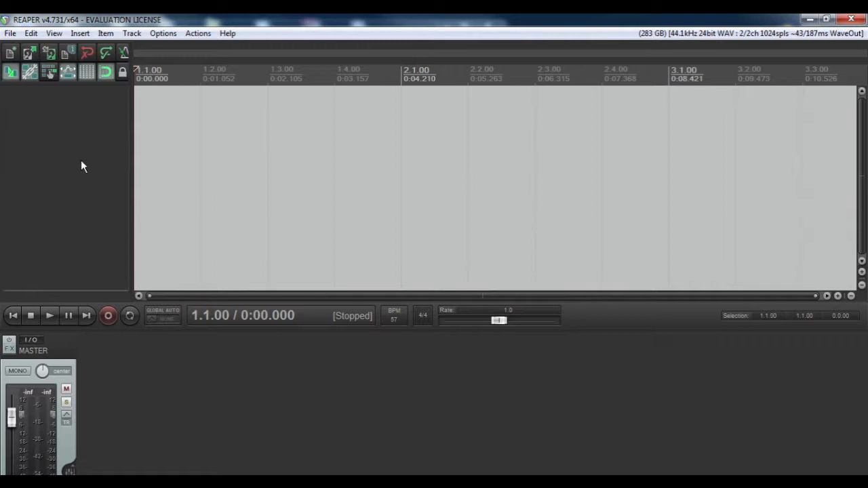
Enable the MPK mini as a MIDI input device, including input for control messages, in the preferences
{"action": "left_click", "coordinate": [157, 34]}
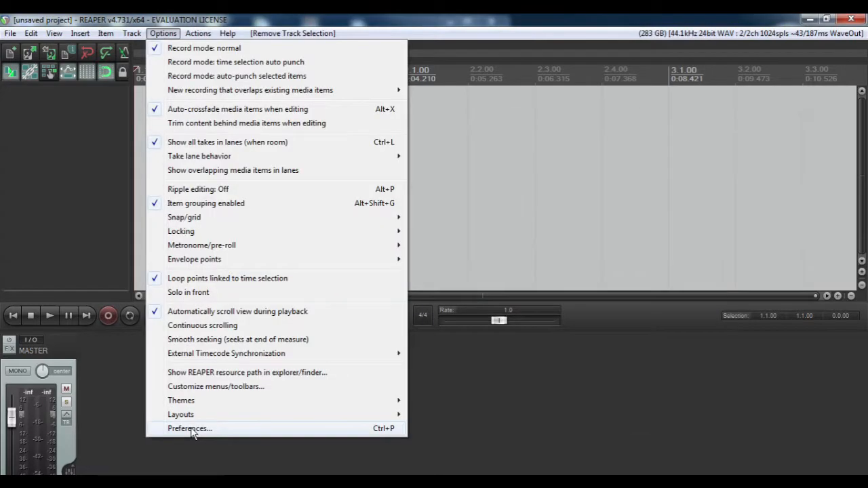
{"action": "left_click", "coordinate": [190, 429]}
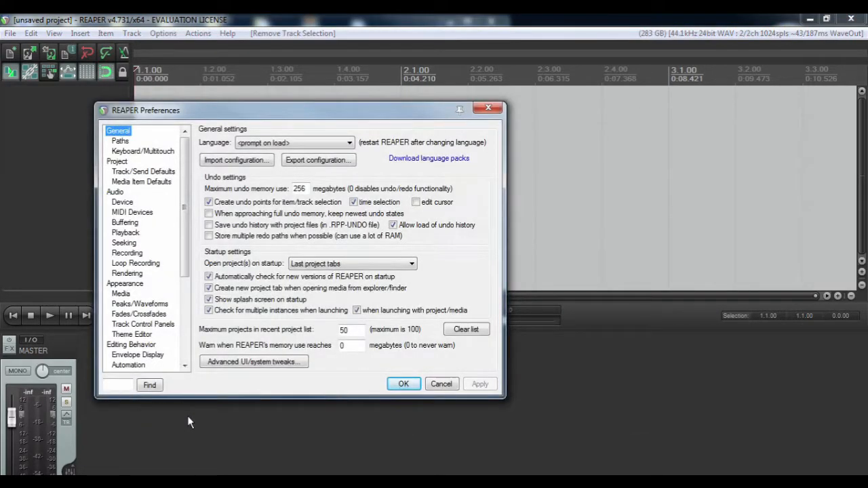
{"action": "left_click", "coordinate": [133, 213]}
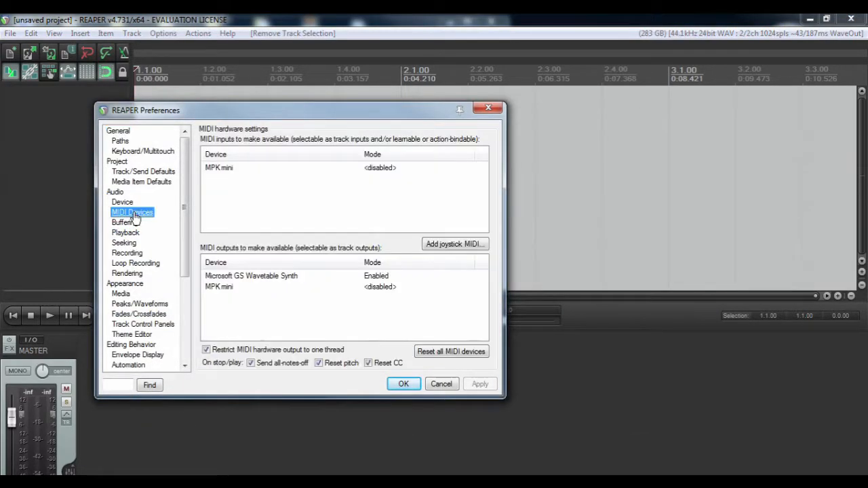
{"action": "double_click", "coordinate": [226, 174]}
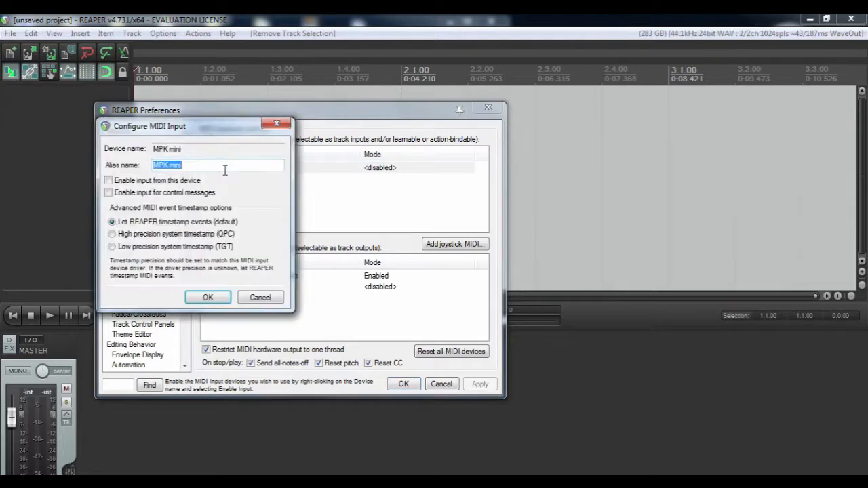
{"action": "left_click", "coordinate": [109, 181]}
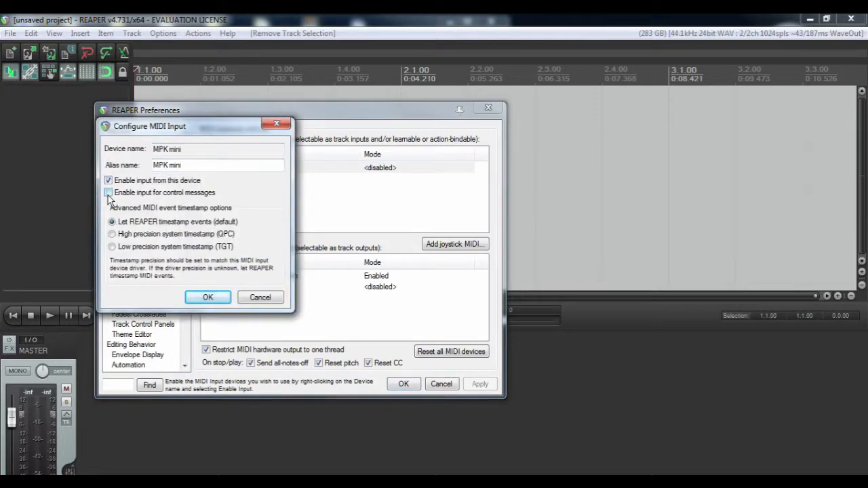
{"action": "left_click", "coordinate": [207, 299]}
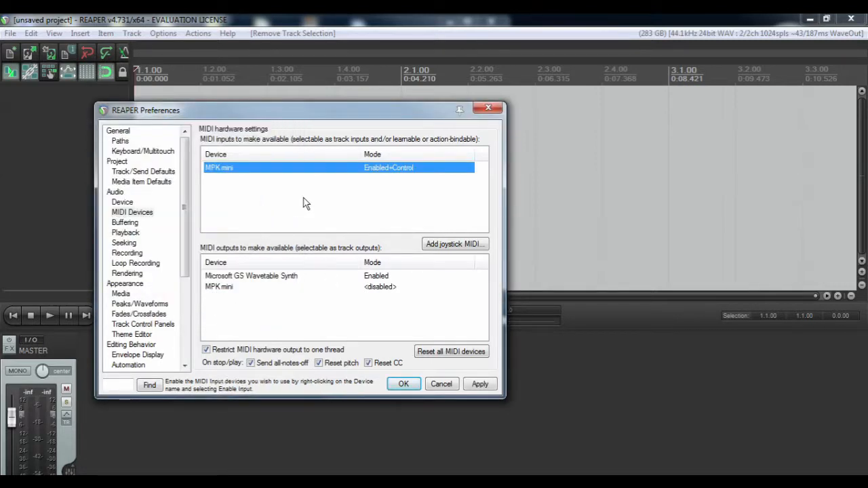
{"action": "left_click_drag", "start_coordinate": [295, 113], "coordinate": [347, 110]}
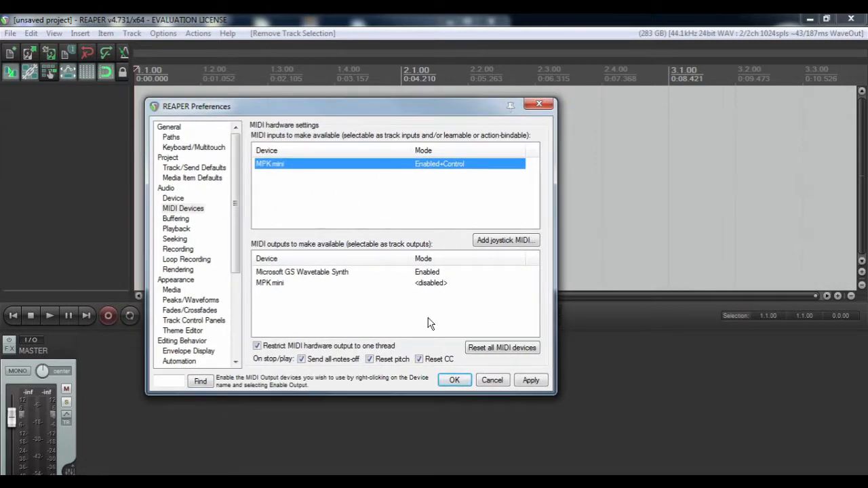
{"action": "left_click", "coordinate": [453, 379]}
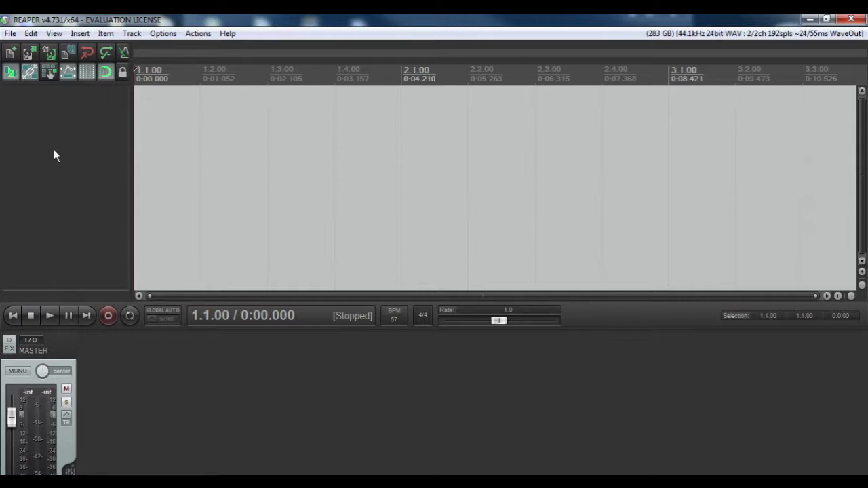
Open the project Blackest Crow Experiments_3.RPP
{"action": "left_click", "coordinate": [7, 34]}
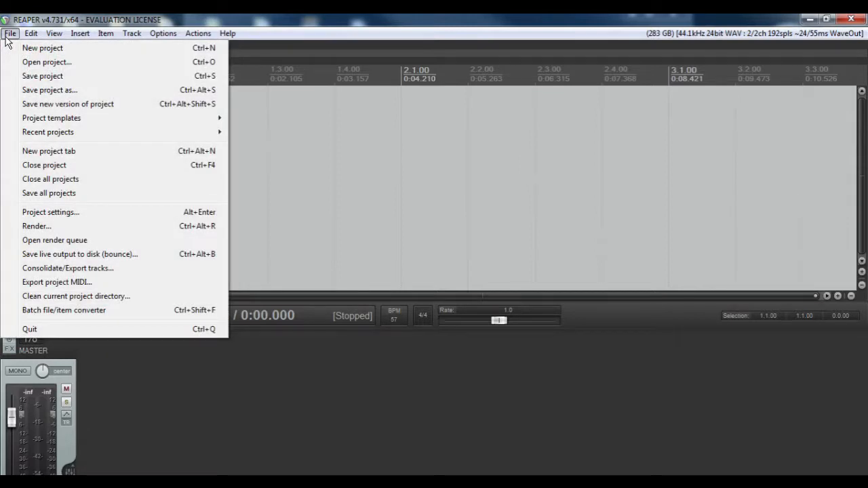
{"action": "left_click", "coordinate": [27, 62]}
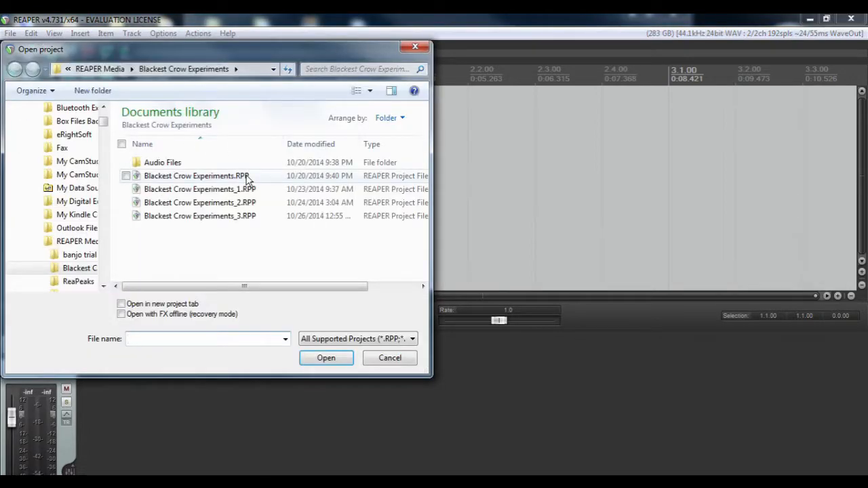
{"action": "double_click", "coordinate": [229, 218]}
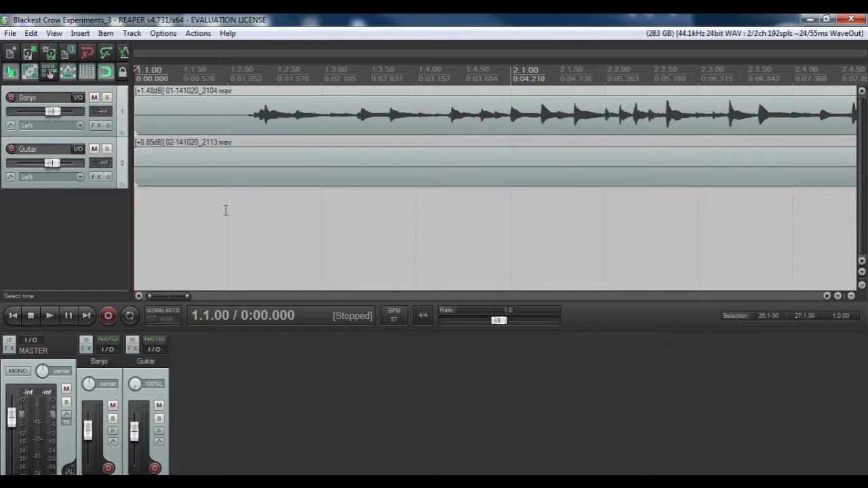
Play back the banjo and guitar tracks, stop playback and return to the project start
{"action": "left_click", "coordinate": [51, 317]}
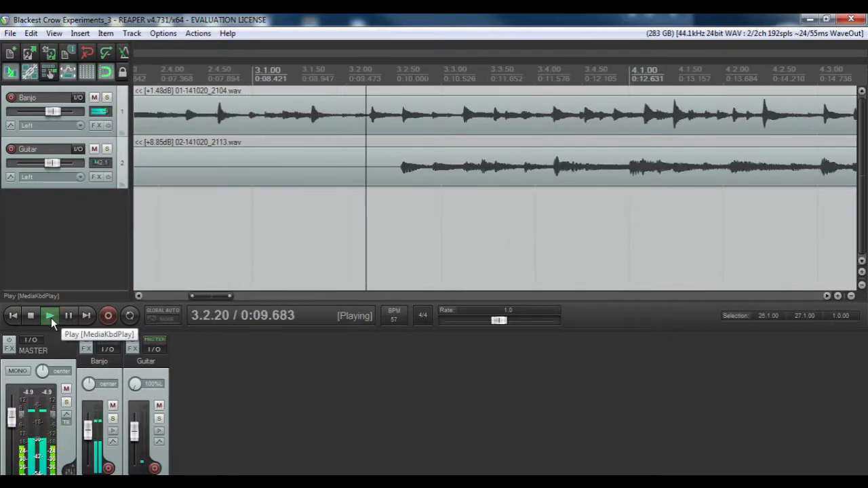
{"action": "left_click", "coordinate": [30, 314]}
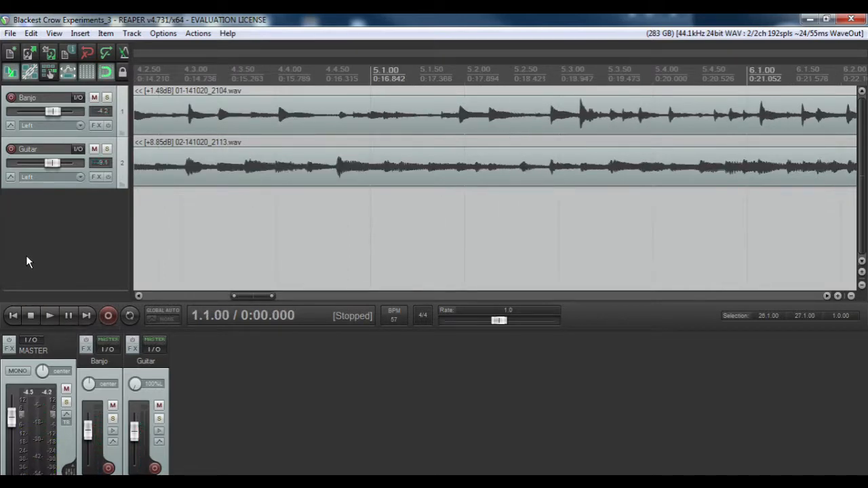
{"action": "left_click", "coordinate": [12, 315]}
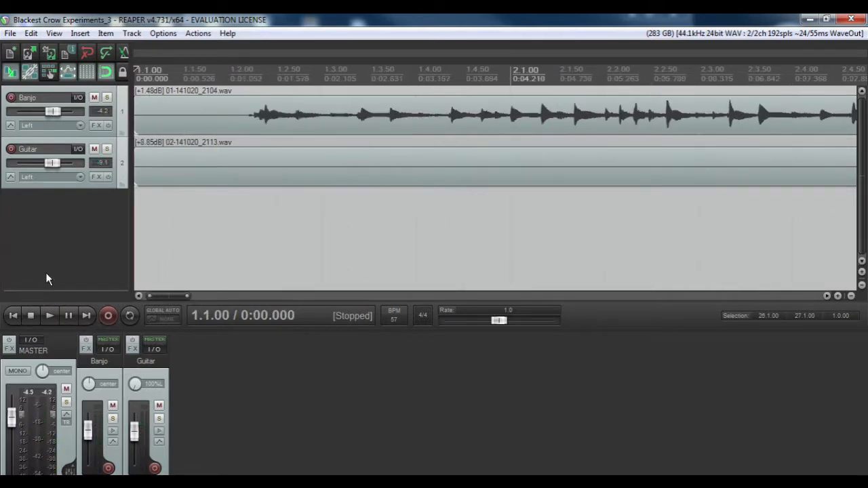
Add a third track below Guitar, arm it for recording and set its input to MIDI from the MPK mini on all channels
{"action": "double_click", "coordinate": [53, 231]}
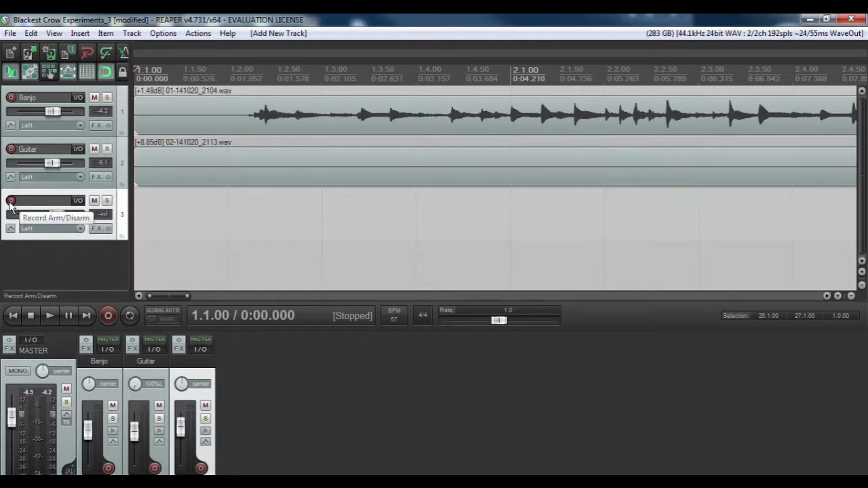
{"action": "left_click", "coordinate": [11, 200]}
{"action": "left_click", "coordinate": [76, 228]}
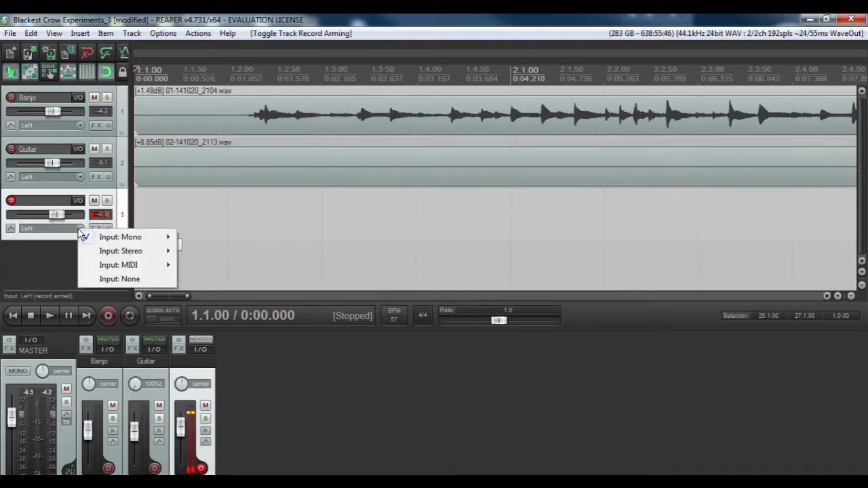
{"action": "mouse_move", "coordinate": [90, 243]}
{"action": "mouse_move", "coordinate": [104, 265]}
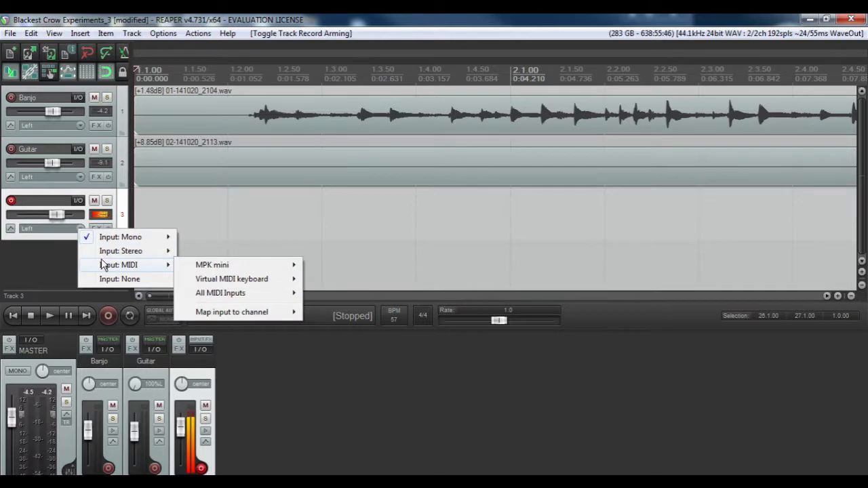
{"action": "mouse_move", "coordinate": [215, 268]}
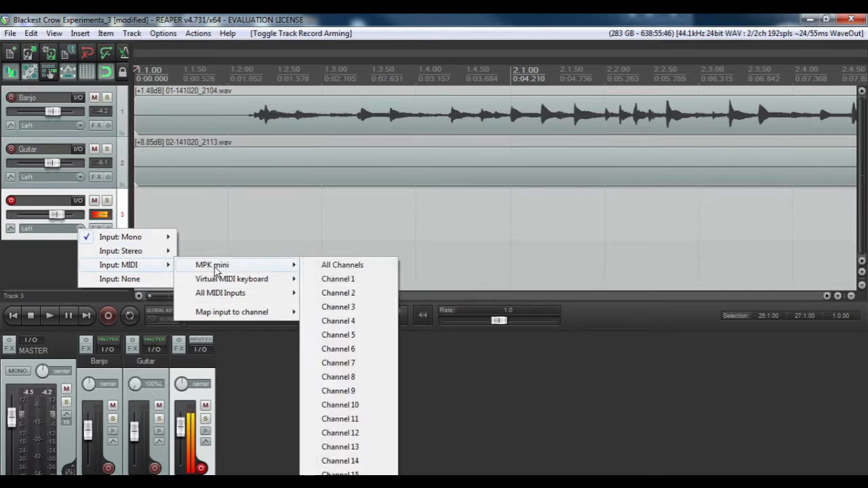
{"action": "left_click", "coordinate": [326, 267]}
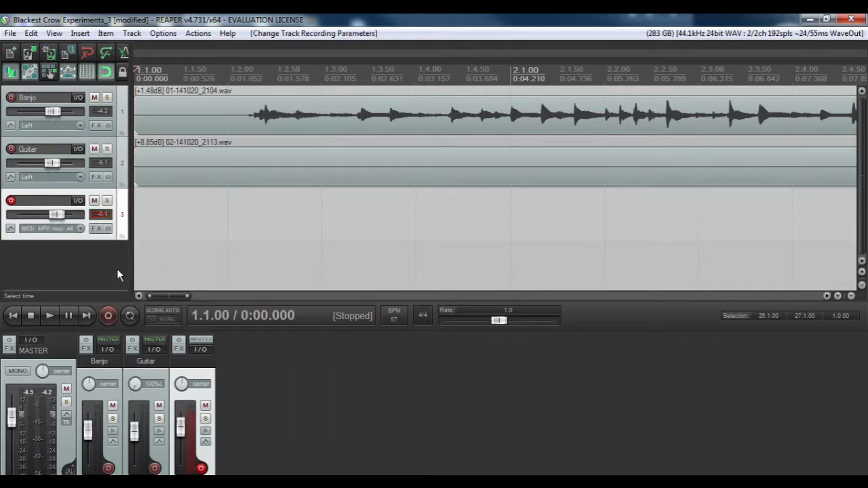
Add the 4Front Bass Module instrument to the new track's FX chain and close the FX window
{"action": "left_click", "coordinate": [95, 232]}
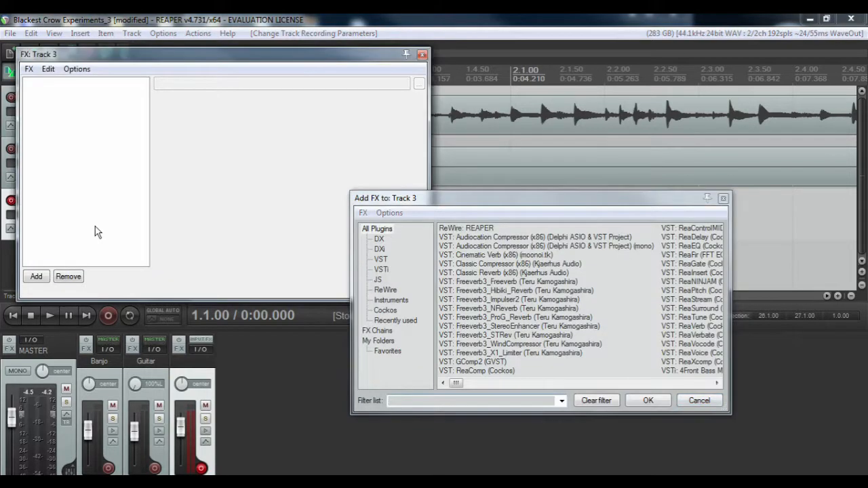
{"action": "left_click", "coordinate": [380, 309]}
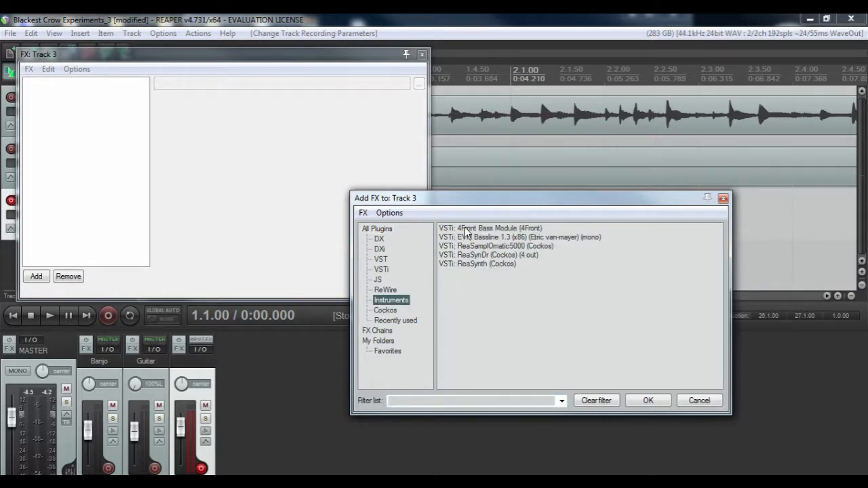
{"action": "left_click", "coordinate": [467, 229]}
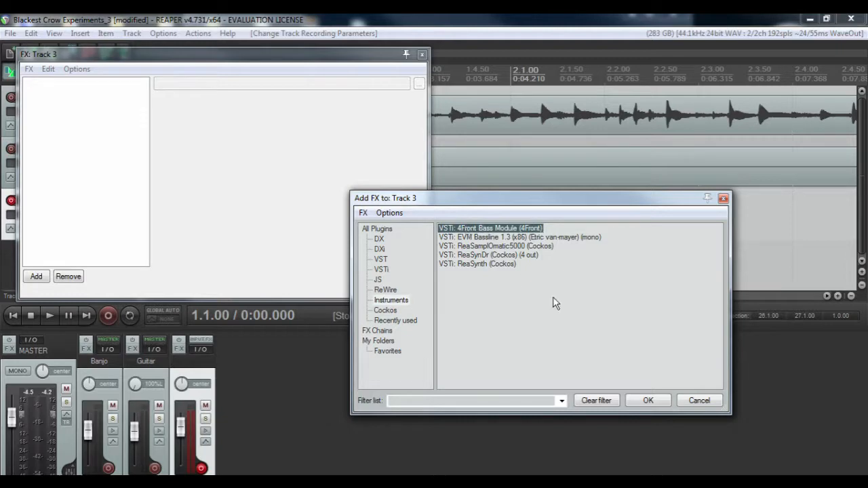
{"action": "left_click", "coordinate": [641, 401]}
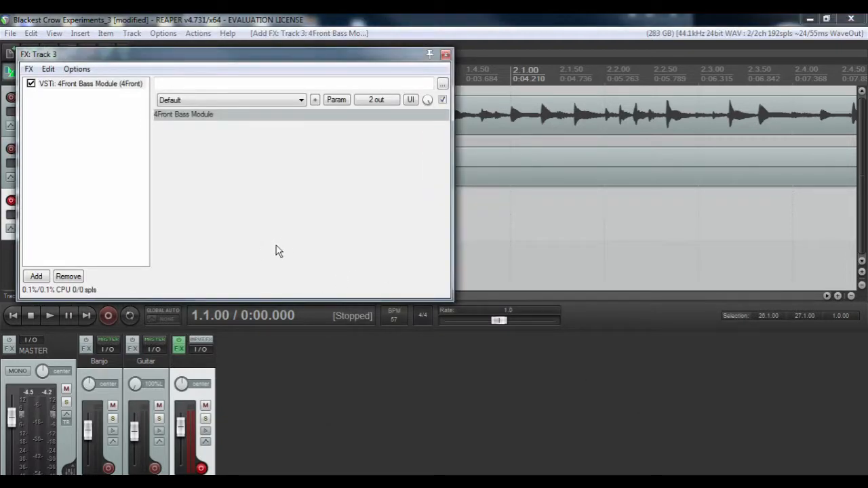
{"action": "left_click", "coordinate": [445, 54]}
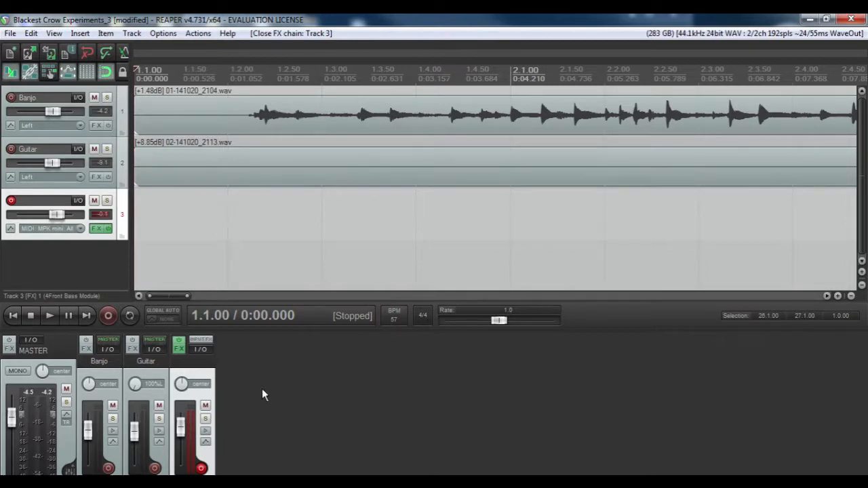
Turn on record monitoring for track 3, record a bass part along with the banjo and guitar, and save the recorded MIDI
{"action": "left_click", "coordinate": [206, 432]}
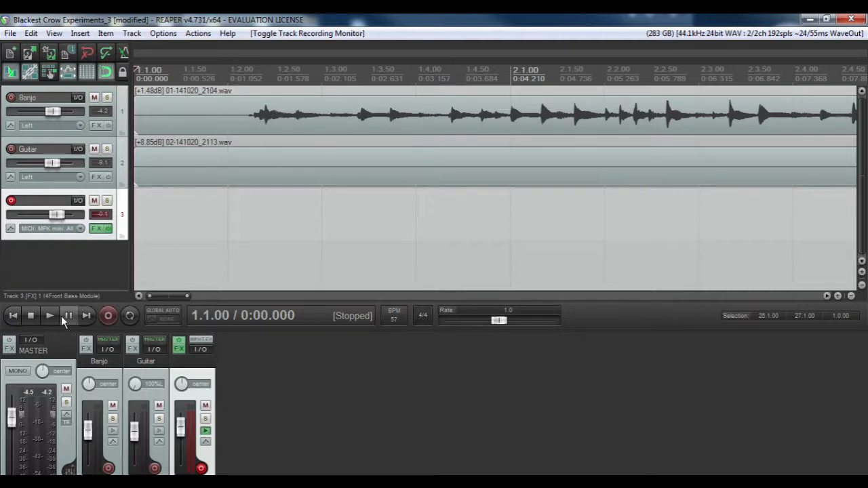
{"action": "left_click", "coordinate": [107, 316]}
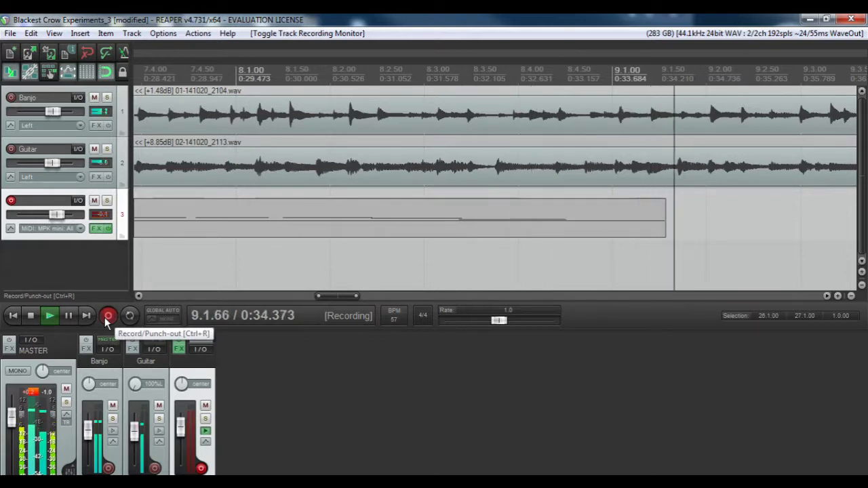
{"action": "left_click", "coordinate": [31, 316]}
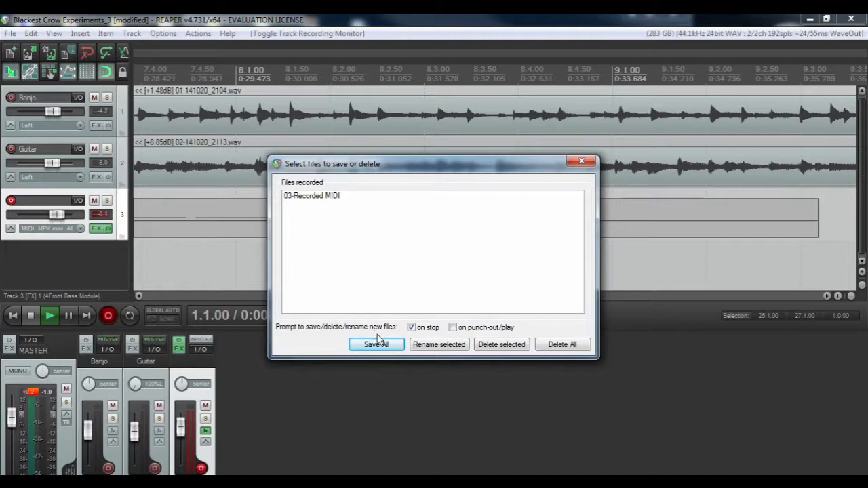
{"action": "left_click", "coordinate": [377, 345]}
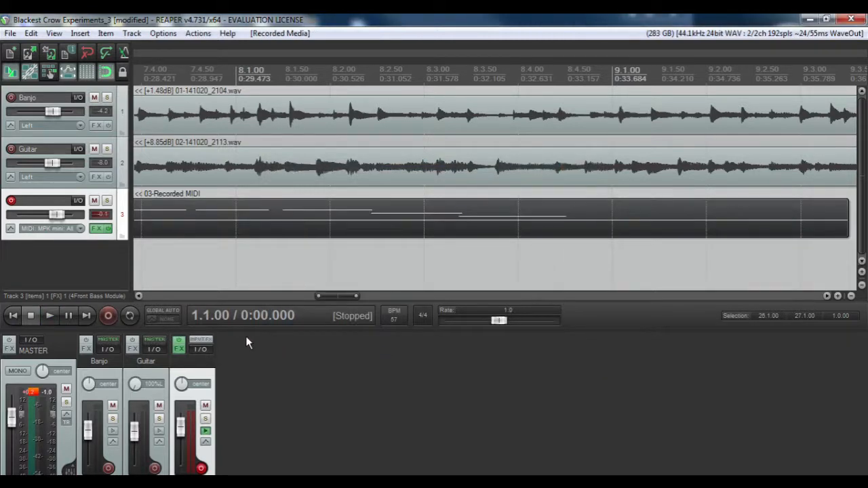
Play the project from the start to hear the recorded bass with the banjo and guitar, and stop playback
{"action": "left_click", "coordinate": [15, 317]}
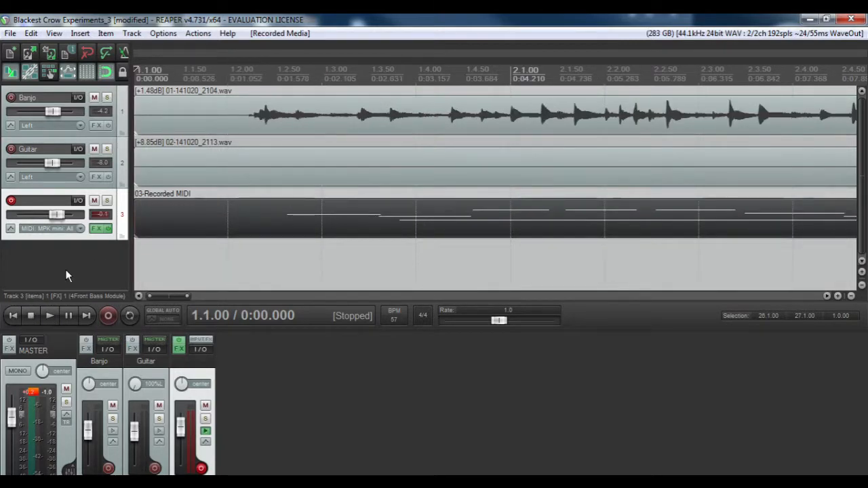
{"action": "left_click", "coordinate": [52, 317]}
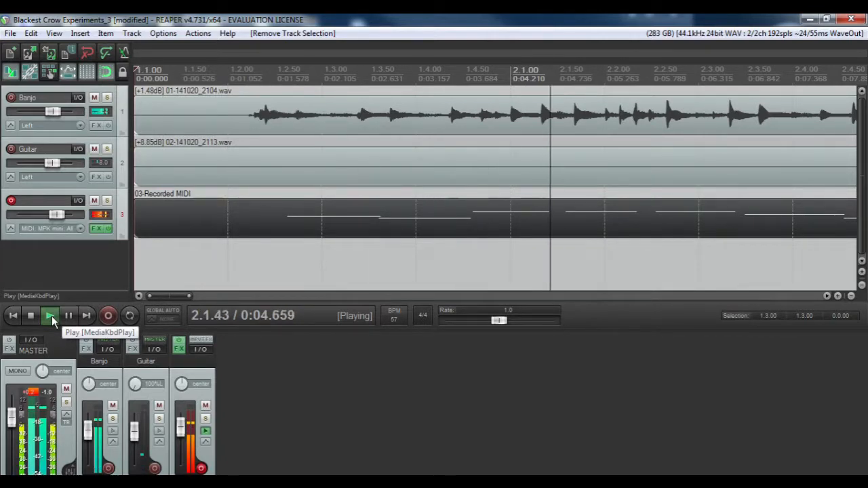
{"action": "left_click", "coordinate": [33, 312]}
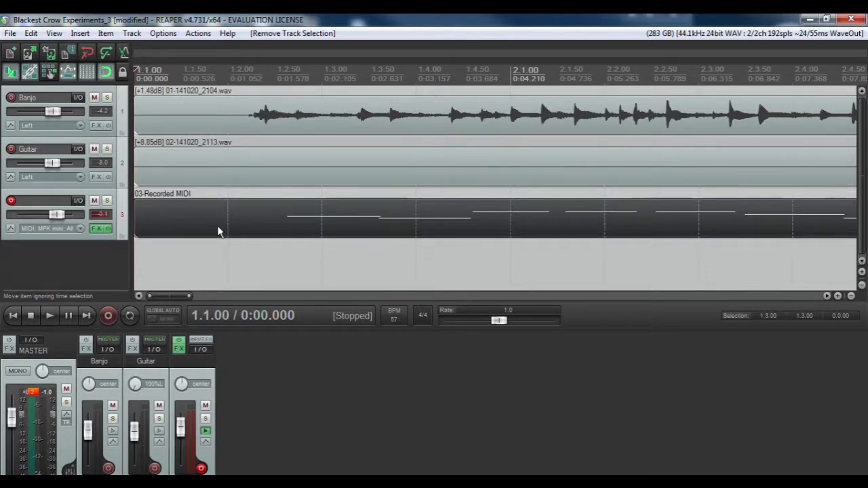
Place the edit cursor on the banjo note at about 0:01.804 and move the recorded MIDI item slightly later to align its first note
{"action": "left_click", "coordinate": [295, 75]}
{"action": "left_click_drag", "start_coordinate": [322, 70], "coordinate": [296, 70]}
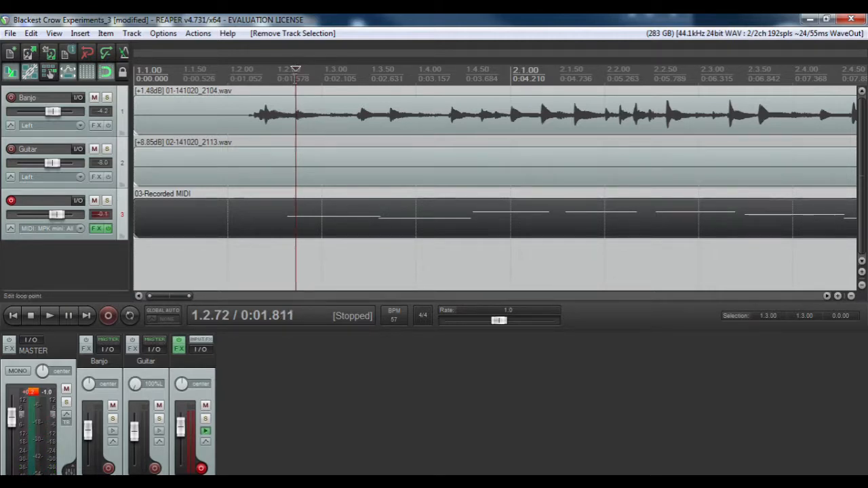
{"action": "left_click", "coordinate": [255, 218]}
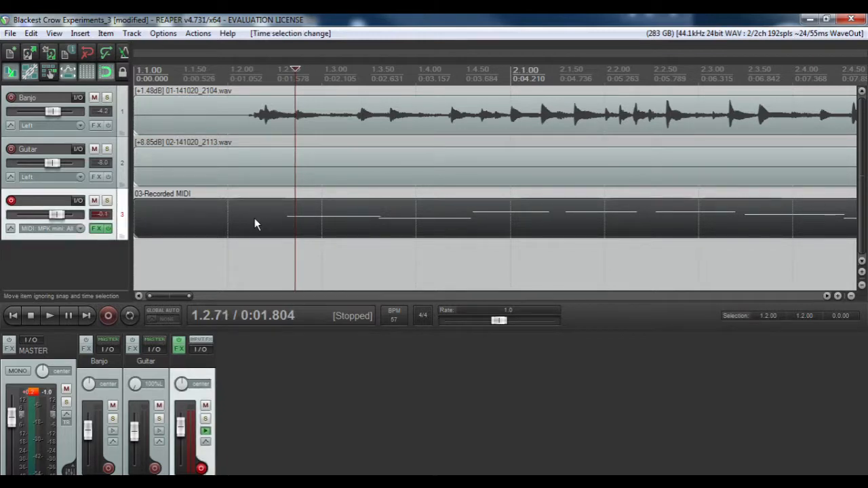
{"action": "left_click_drag", "start_coordinate": [255, 218], "coordinate": [255, 222]}
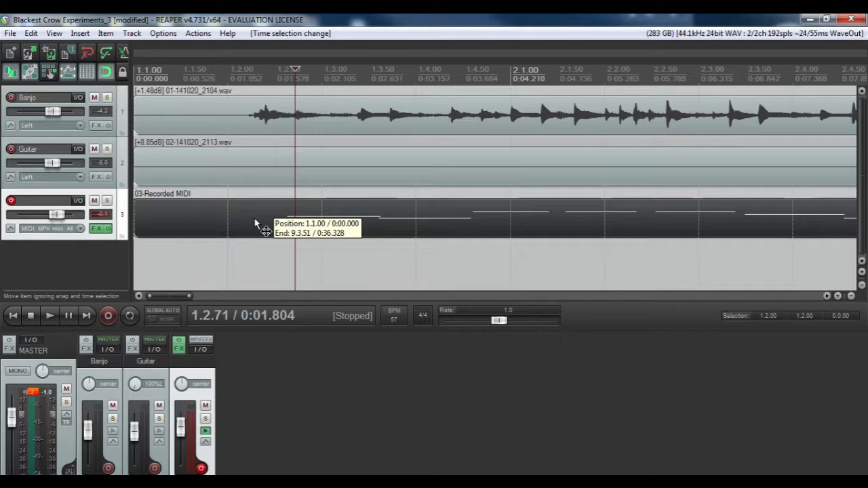
{"action": "left_click_drag", "start_coordinate": [257, 221], "coordinate": [266, 221]}
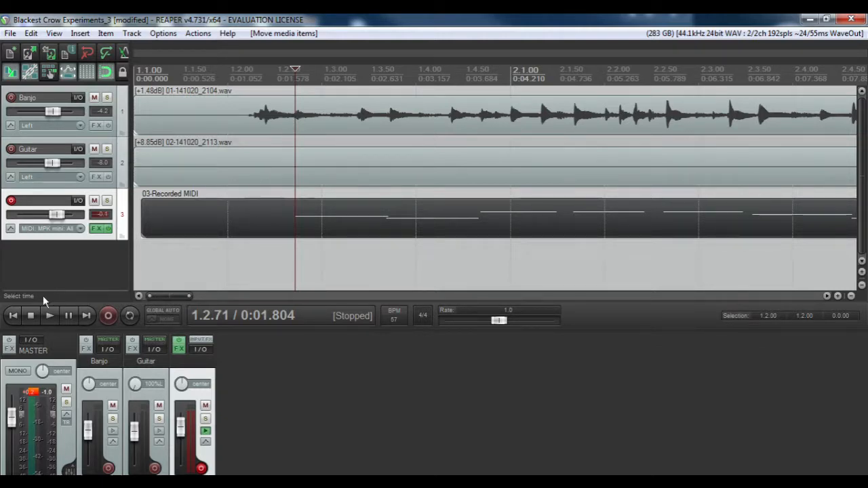
Play the project from the start to check the shifted bass item's timing, stop playback and return to the project start
{"action": "left_click", "coordinate": [12, 315]}
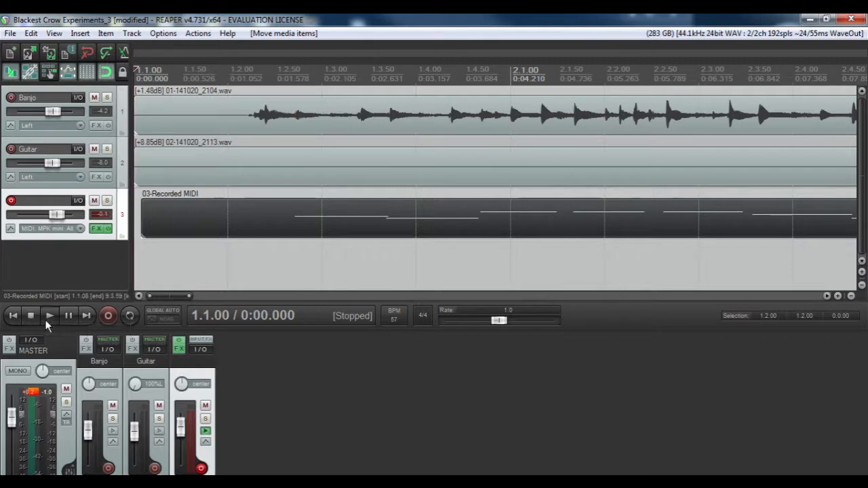
{"action": "left_click", "coordinate": [45, 319]}
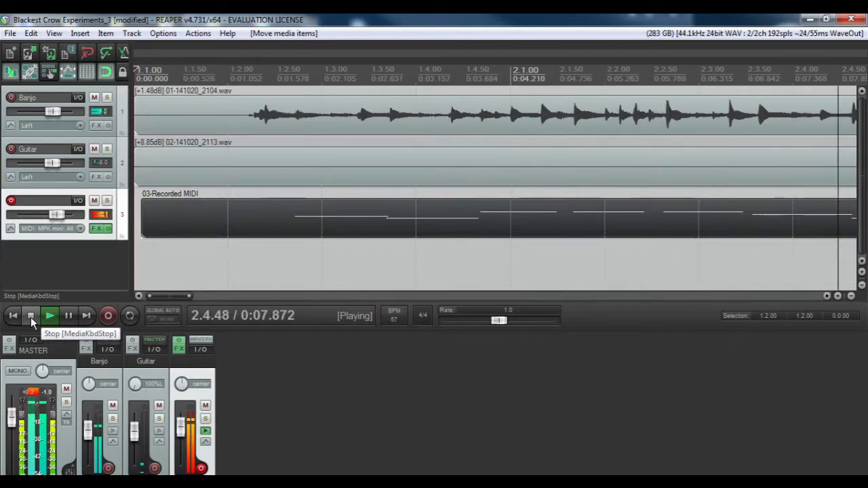
{"action": "left_click", "coordinate": [31, 317]}
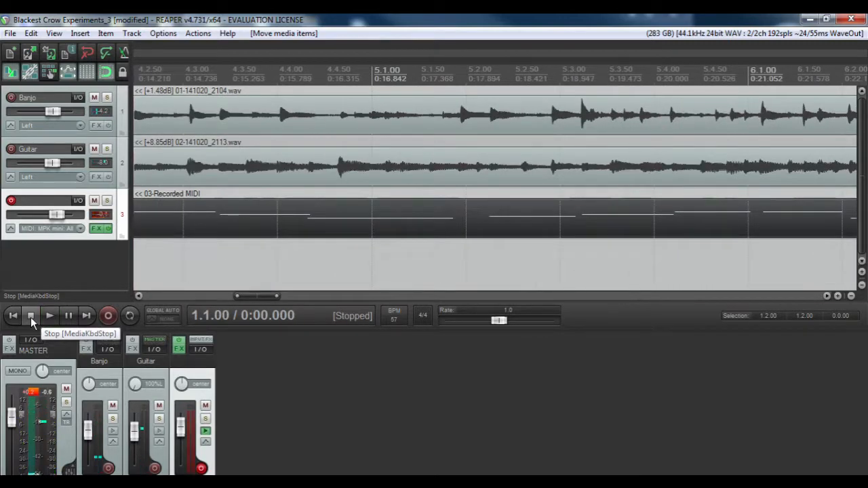
{"action": "left_click", "coordinate": [13, 315]}
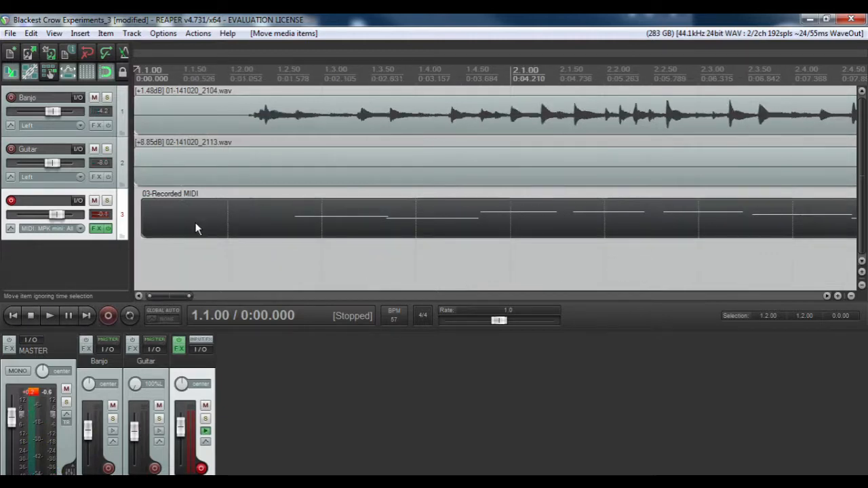
Open the recorded bass item in the MIDI editor, move the editor window clear of the transport controls and audition the notes with playback
{"action": "double_click", "coordinate": [252, 216]}
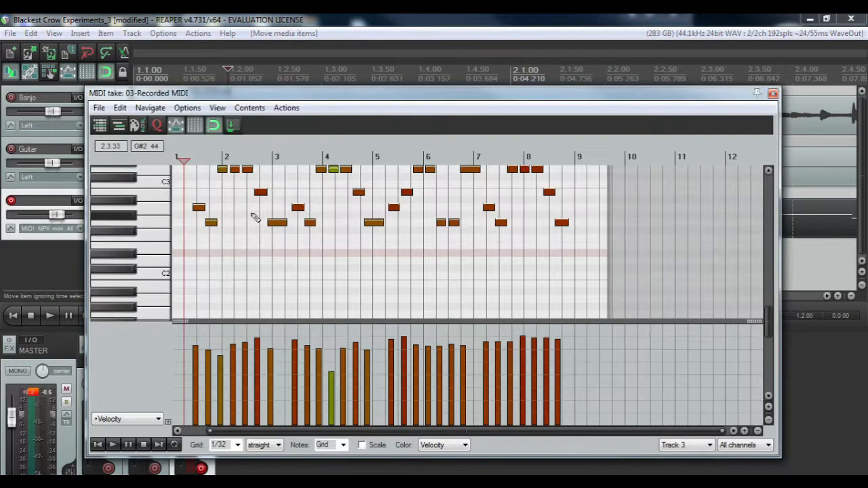
{"action": "left_click_drag", "start_coordinate": [225, 99], "coordinate": [278, 80]}
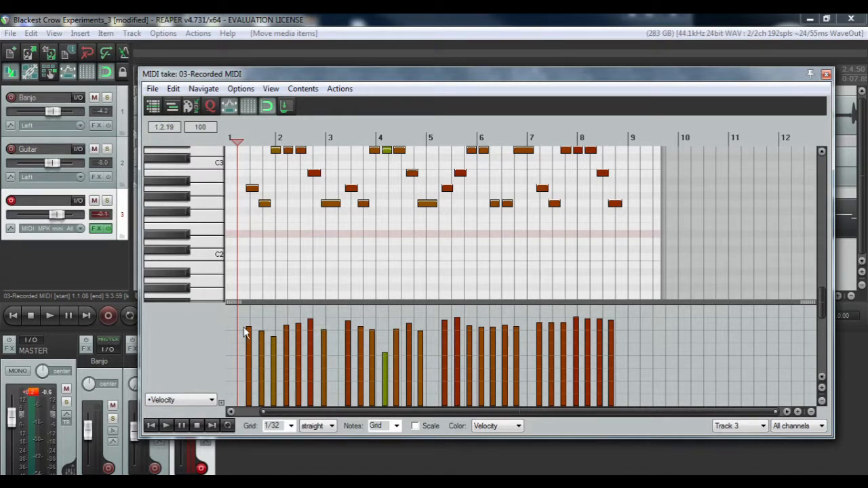
{"action": "left_click", "coordinate": [49, 318]}
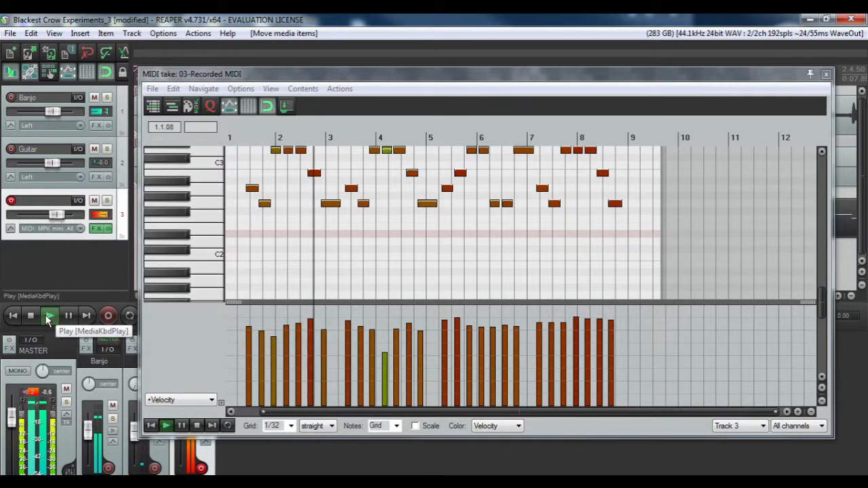
{"action": "left_click", "coordinate": [32, 317]}
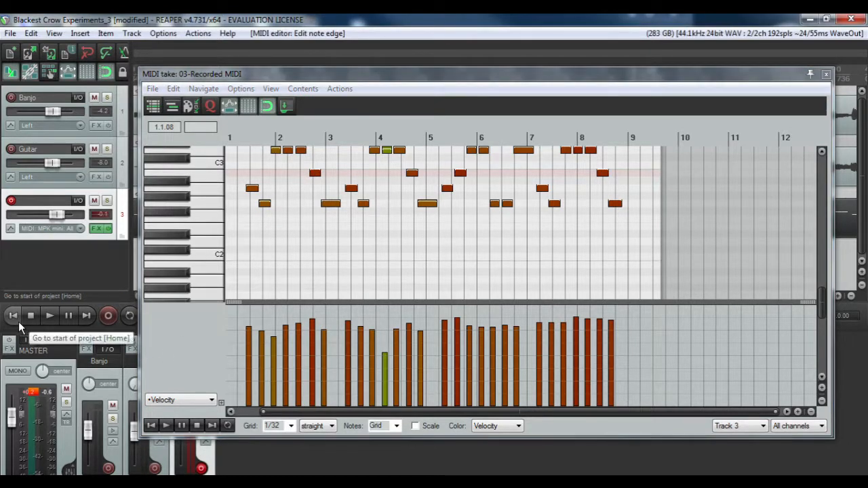
{"action": "left_click", "coordinate": [49, 316]}
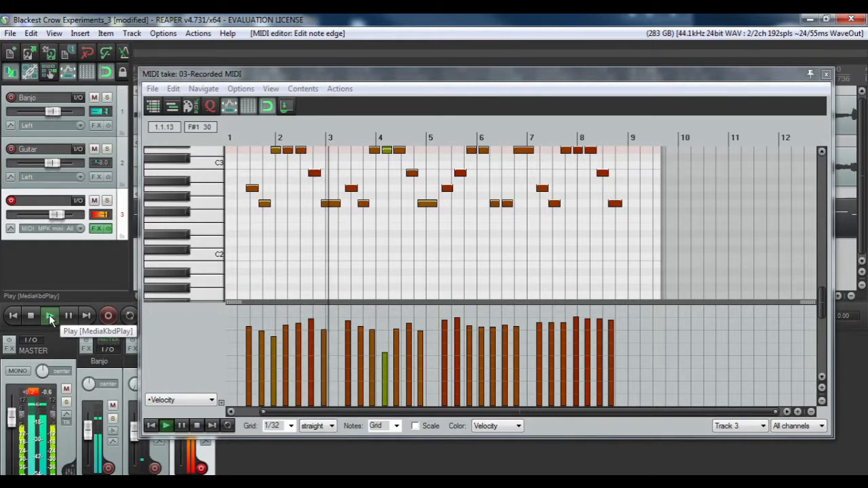
{"action": "left_click", "coordinate": [31, 316]}
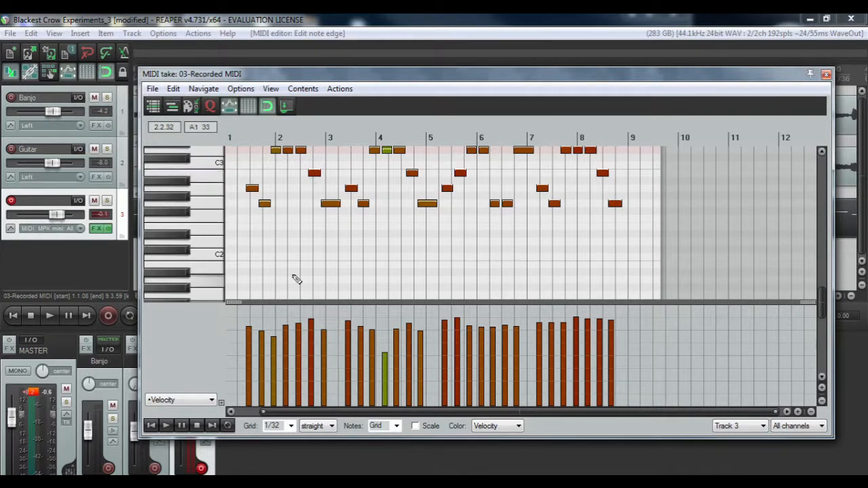
Even out the velocities of all the recorded bass notes to about 100 and start playback to hear them
{"action": "left_click", "coordinate": [276, 353]}
{"action": "left_click_drag", "start_coordinate": [275, 349], "coordinate": [272, 346]}
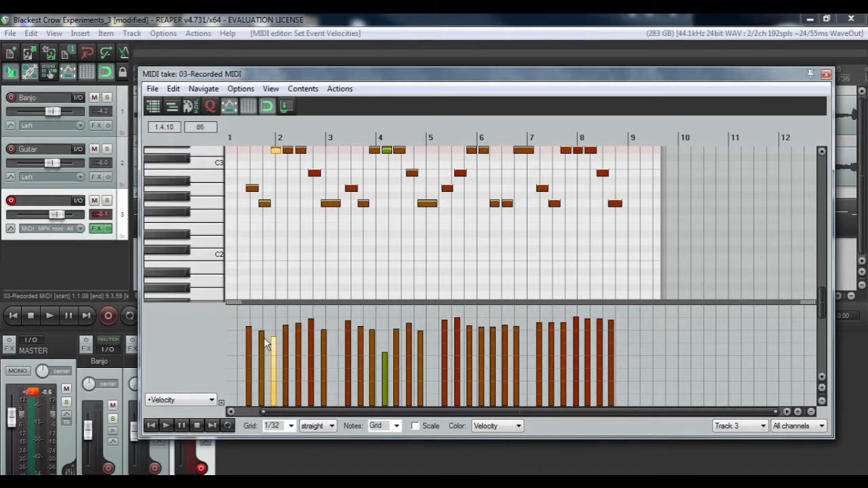
{"action": "mouse_move", "coordinate": [271, 343]}
{"action": "left_mouse_down"}
{"action": "mouse_move", "coordinate": [274, 329]}
{"action": "mouse_move", "coordinate": [263, 342]}
{"action": "left_mouse_up"}
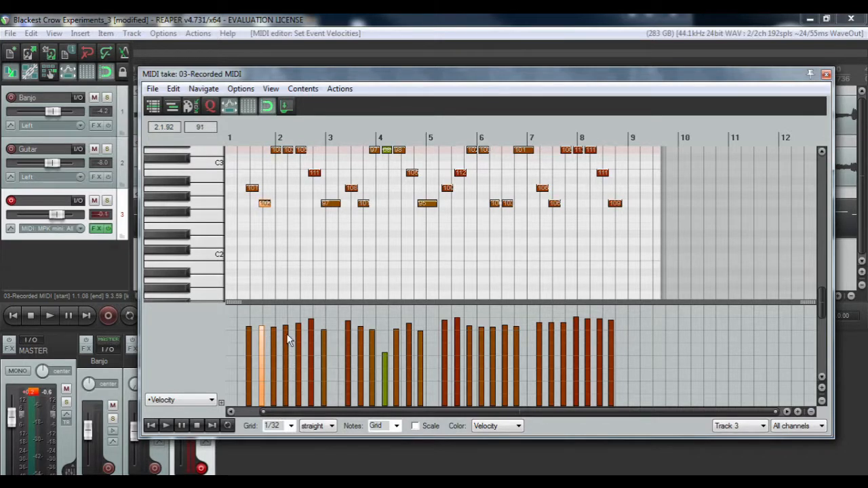
{"action": "left_click", "coordinate": [287, 335]}
{"action": "left_click", "coordinate": [298, 329]}
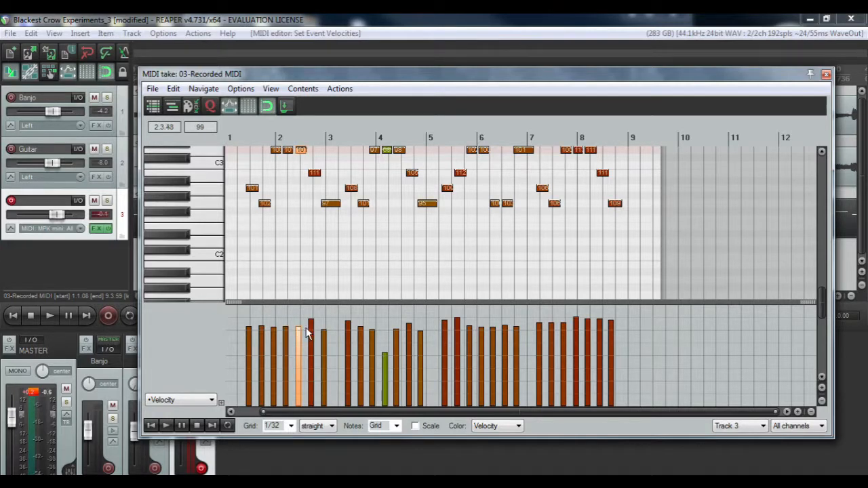
{"action": "left_click", "coordinate": [309, 330]}
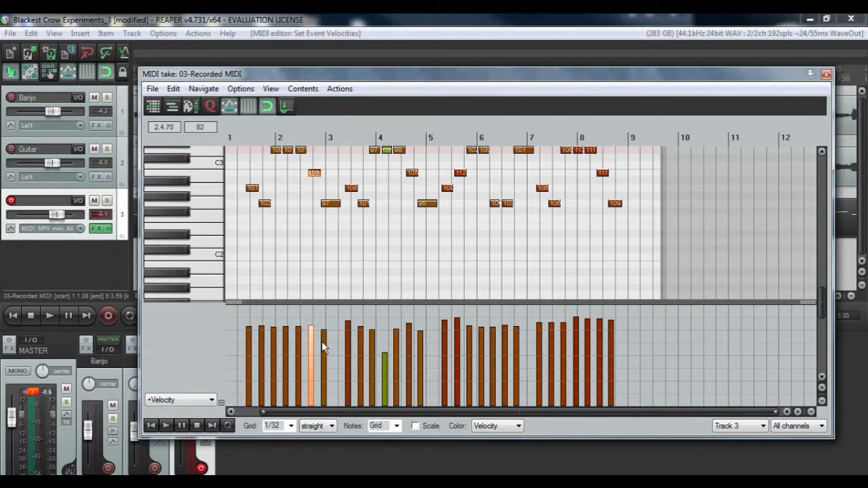
{"action": "left_click", "coordinate": [322, 341]}
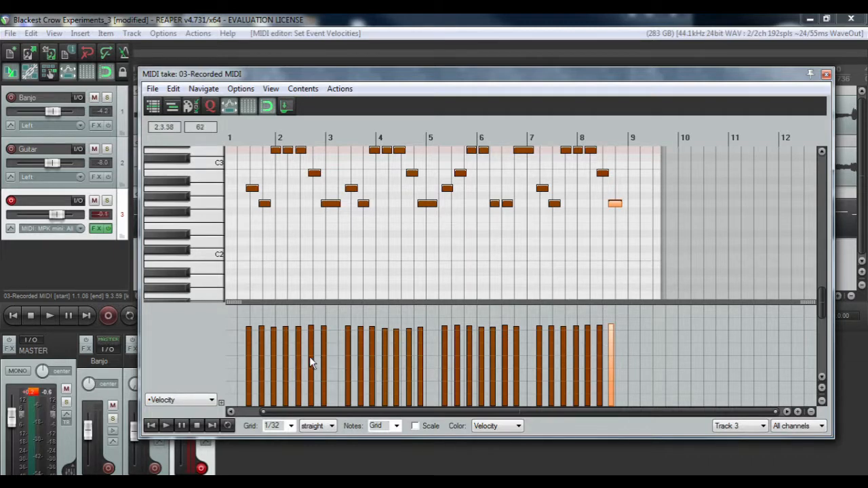
{"action": "left_click", "coordinate": [49, 316]}
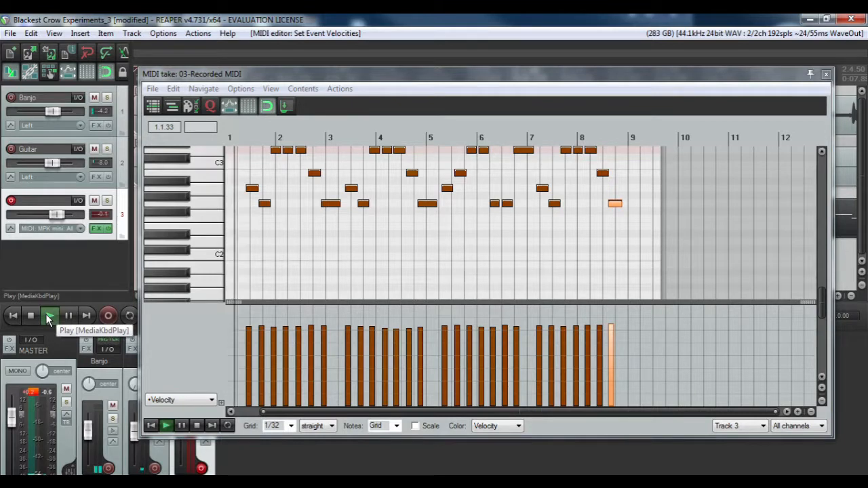